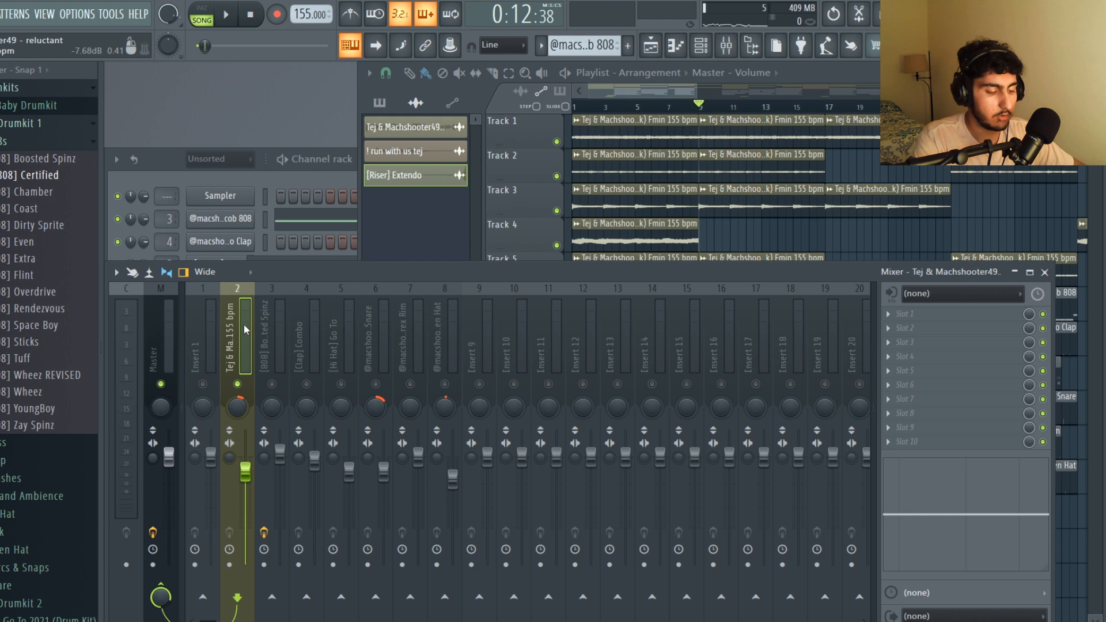
Step: Bring up all channels in the channel rack and return to the mixer to check their track routing
key(ctrl+l)
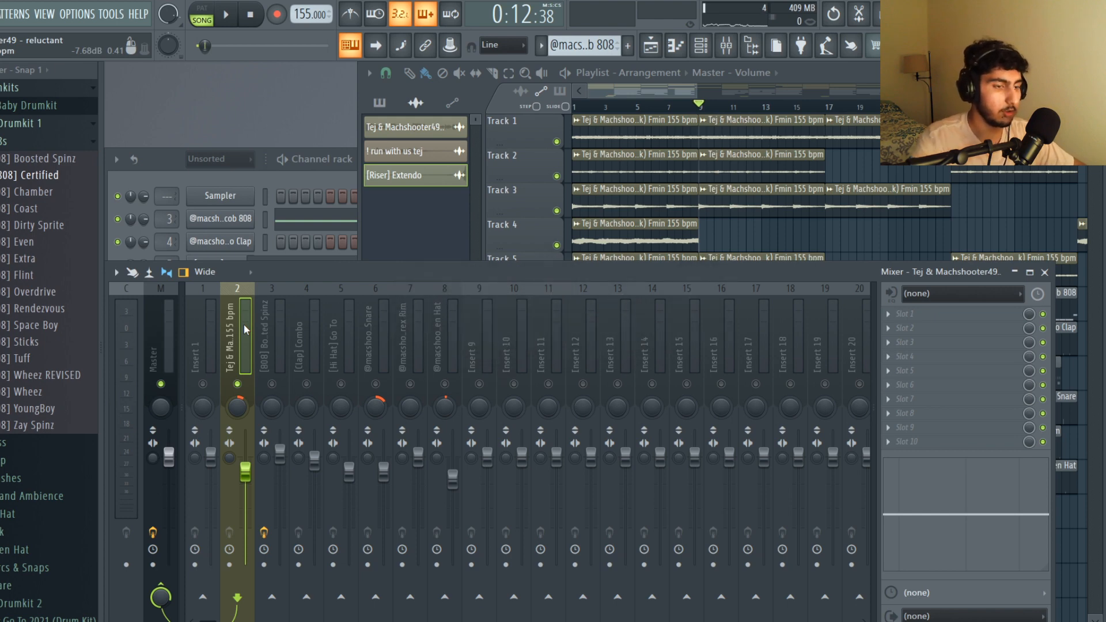
key(F6)
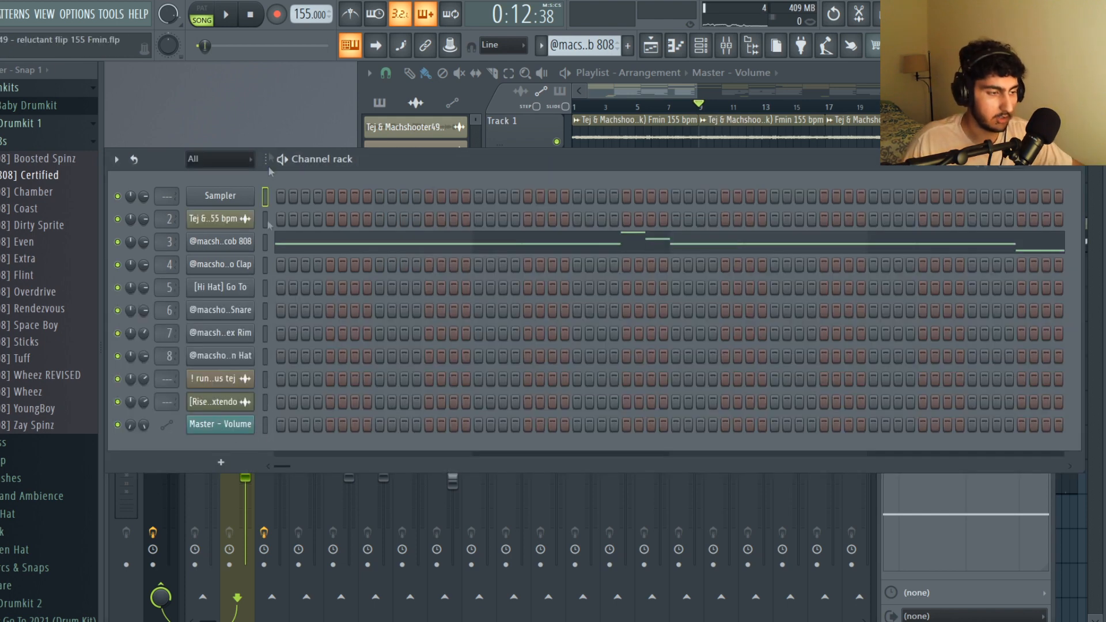
key(F9)
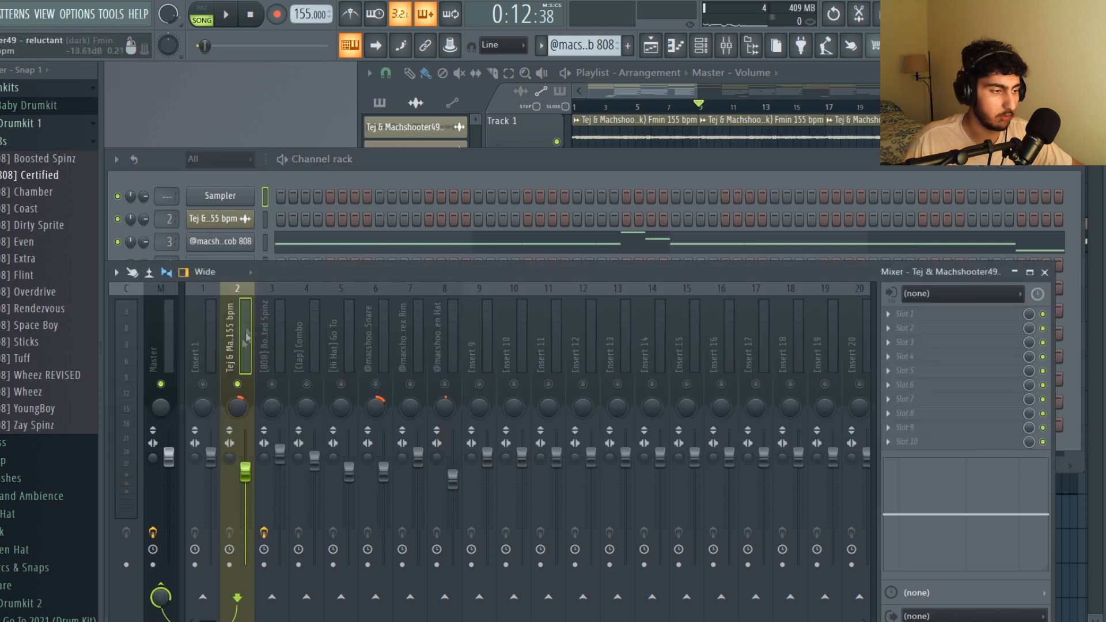
Step: Review the intro in the playlist by moving around its timeline and selecting the section that ends at bar 9
key(F5)
drag(640, 106, 555, 110)
drag(668, 319, 616, 109)
drag(666, 353, 620, 118)
ctrl+click(625, 314)
click(344, 274)
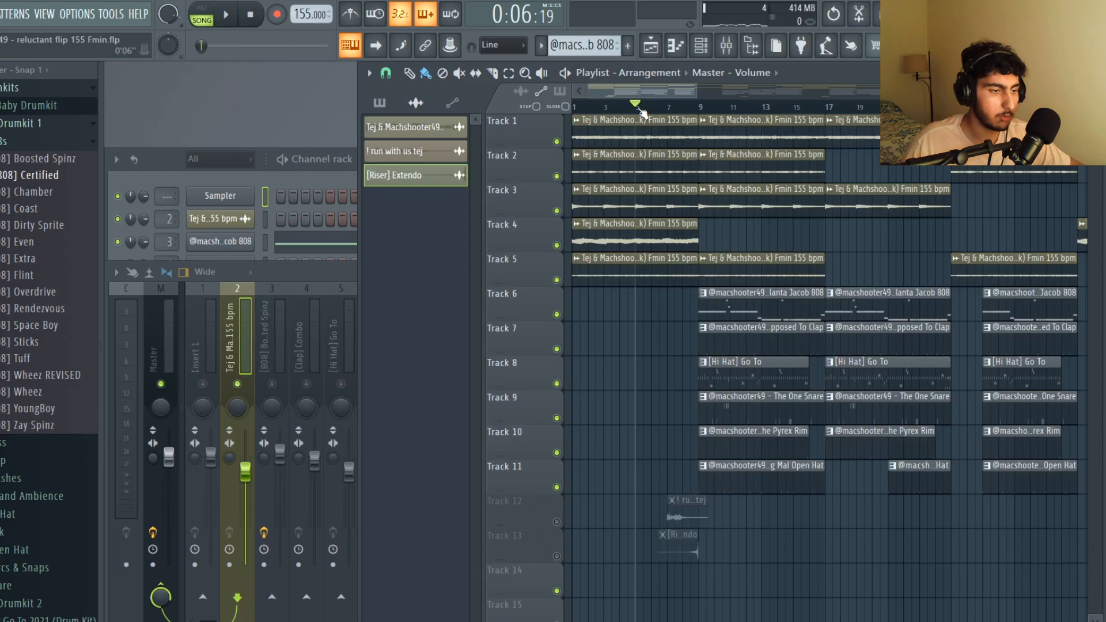
drag(638, 108, 697, 109)
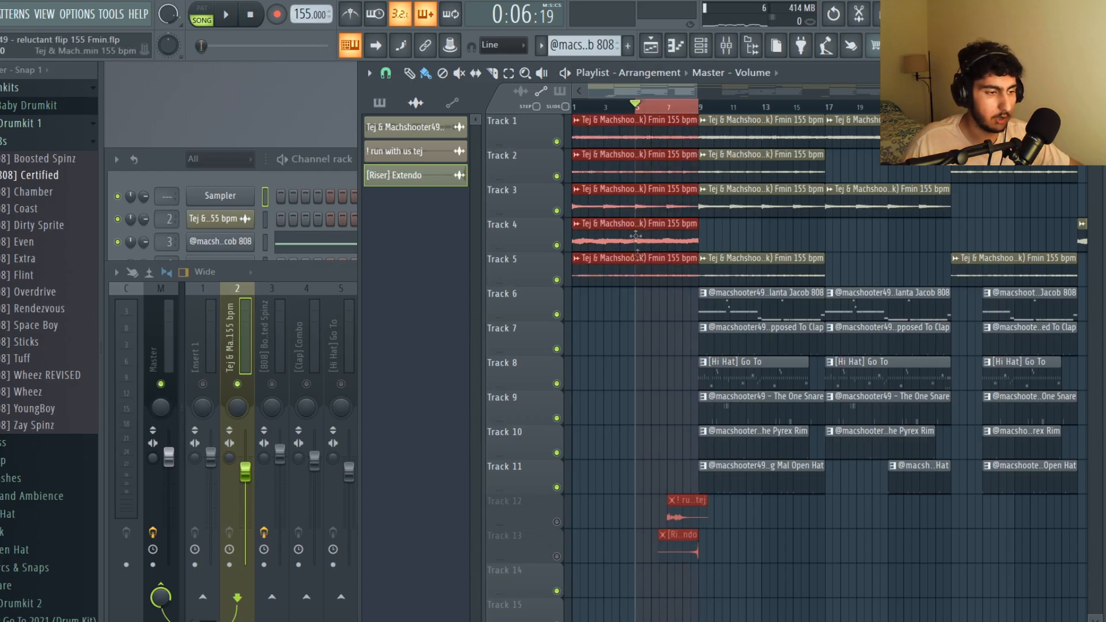
Step: Go through the 808, clap, snare, rim and open hat mixer tracks to examine their levels, finishing on the 808 track
click(143, 412)
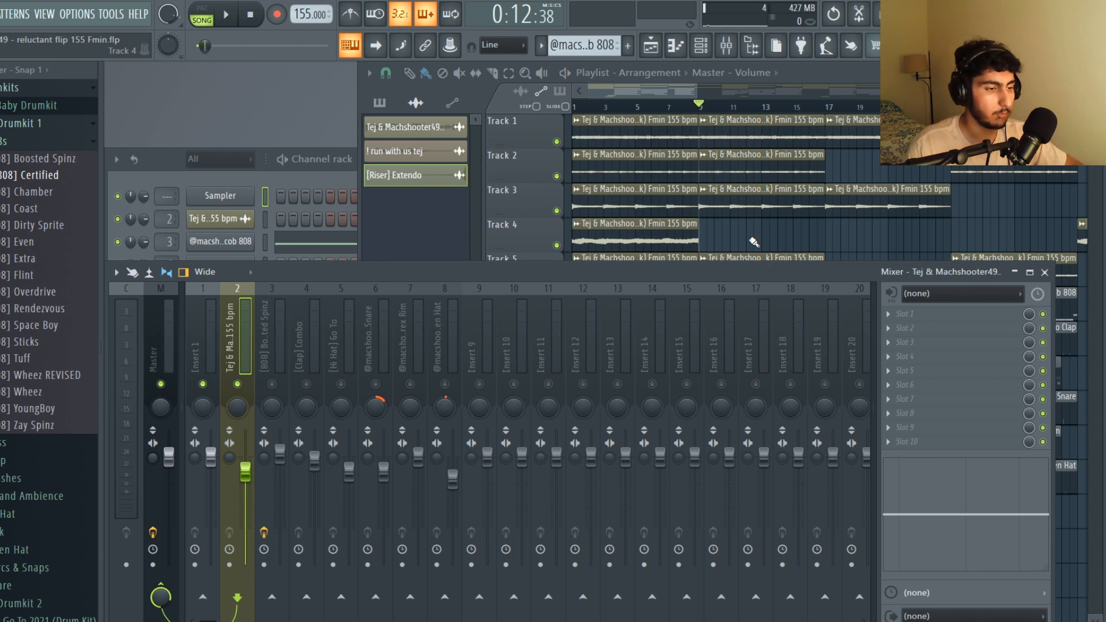
click(418, 334)
click(280, 334)
click(487, 334)
click(384, 334)
click(313, 334)
click(453, 334)
click(487, 334)
click(314, 334)
click(280, 334)
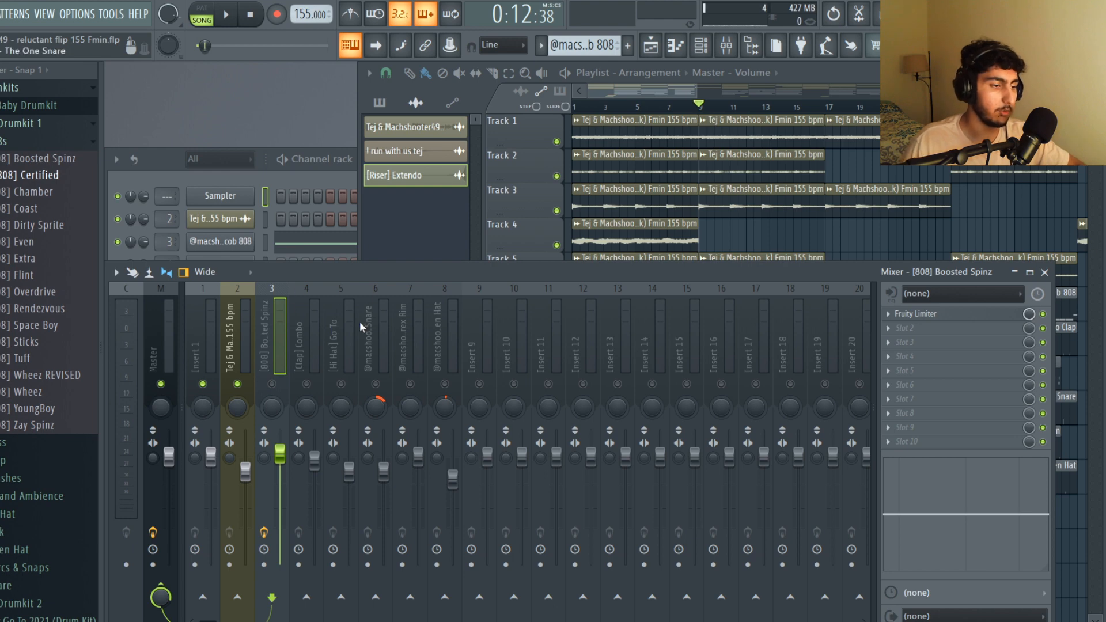
Step: Bring the [Clap] Combo and [Hi Hat] Go To tracks back into the mix and play the beat from bar 9 to judge their levels
click(315, 340)
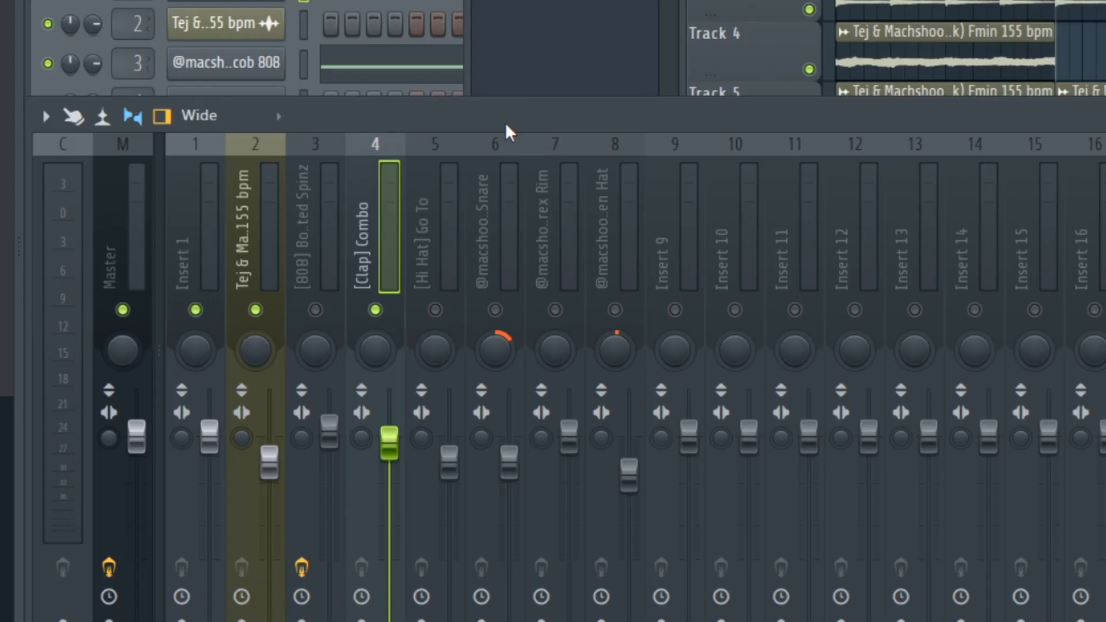
key(space)
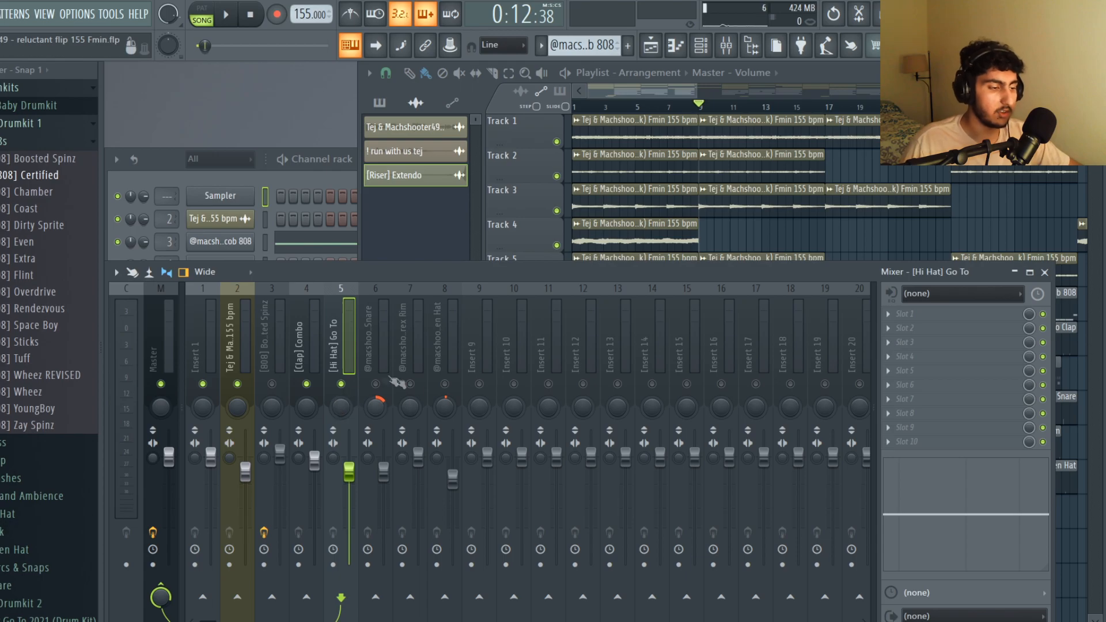
key(space)
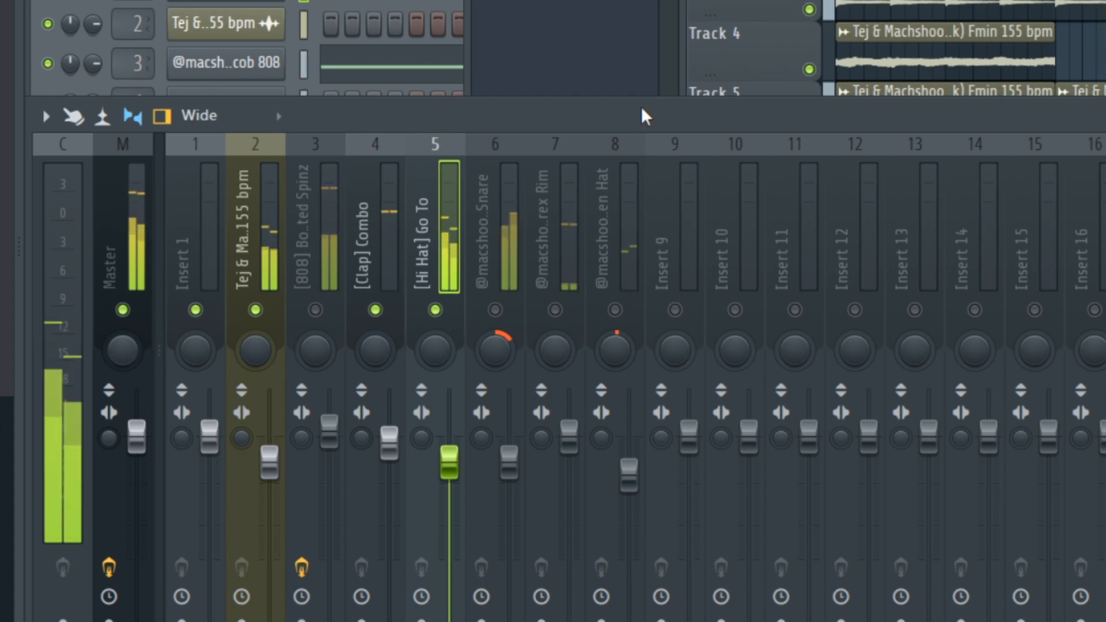
Step: Examine the snare's mixer track and the open hat pattern in the channel rack
click(481, 196)
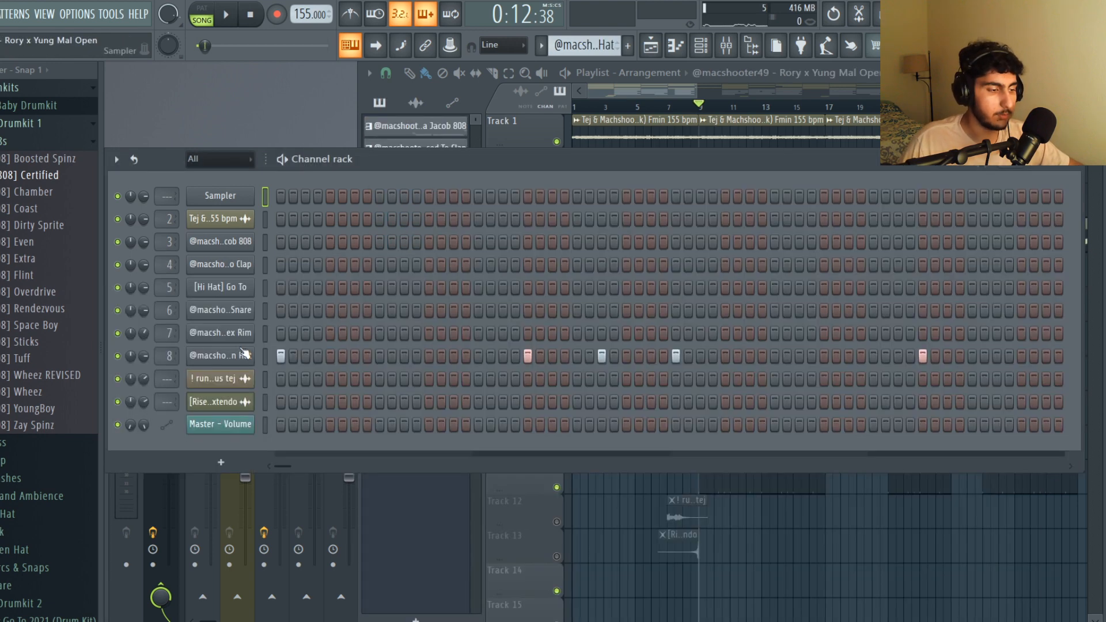
right_click(269, 353)
click(285, 363)
scroll(481, 284, down, 3)
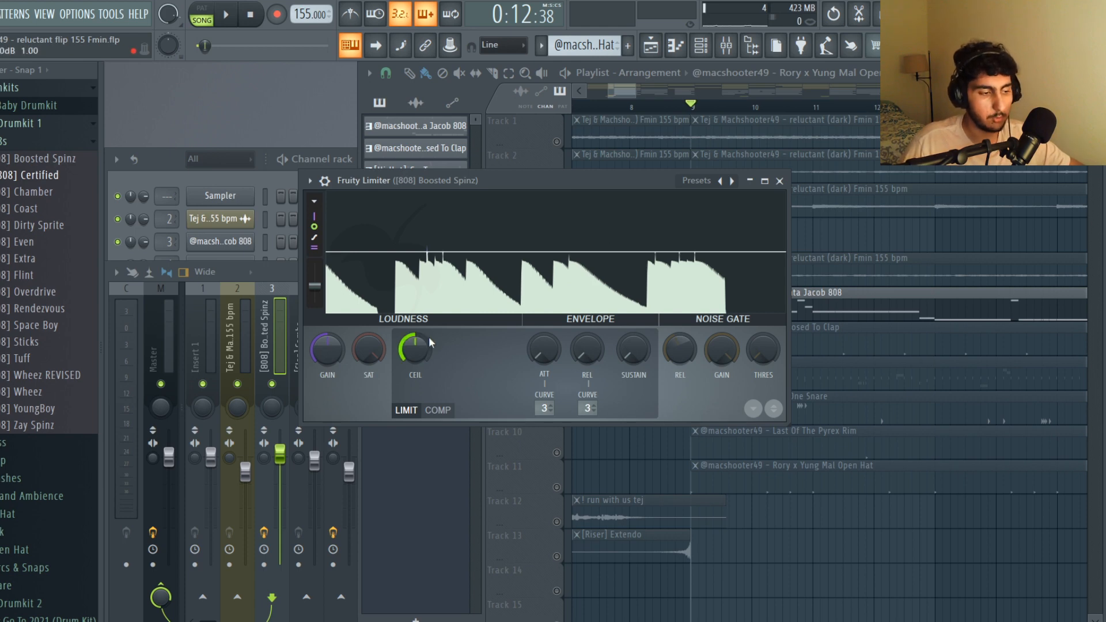
Step: Lower the Fruity Limiter ceiling on the [808] Boosted Spinz track to the tops of the 808 waveform and return to the mixer
drag(414, 344, 414, 356)
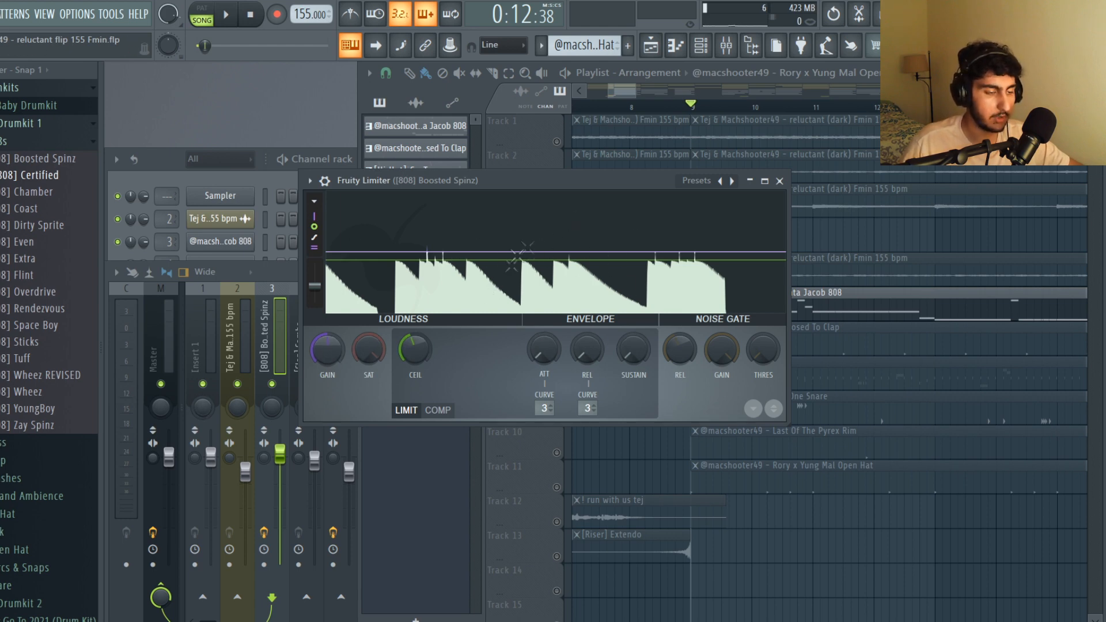
key(F9)
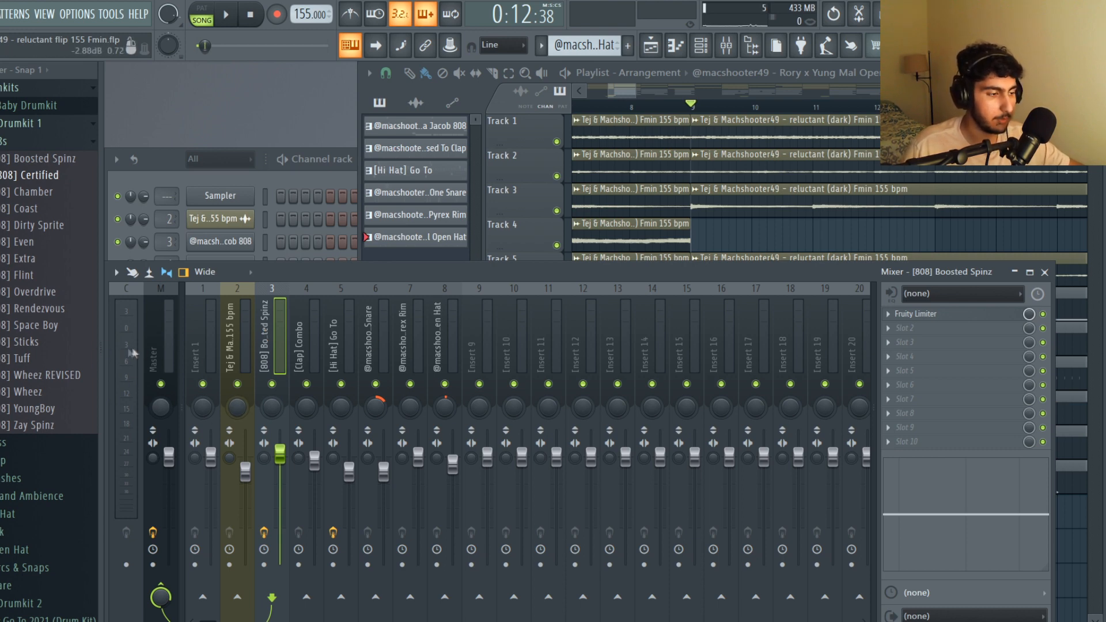
Step: Open the Fruity parametric EQ on the master track and play the beat to hear its effect
click(236, 328)
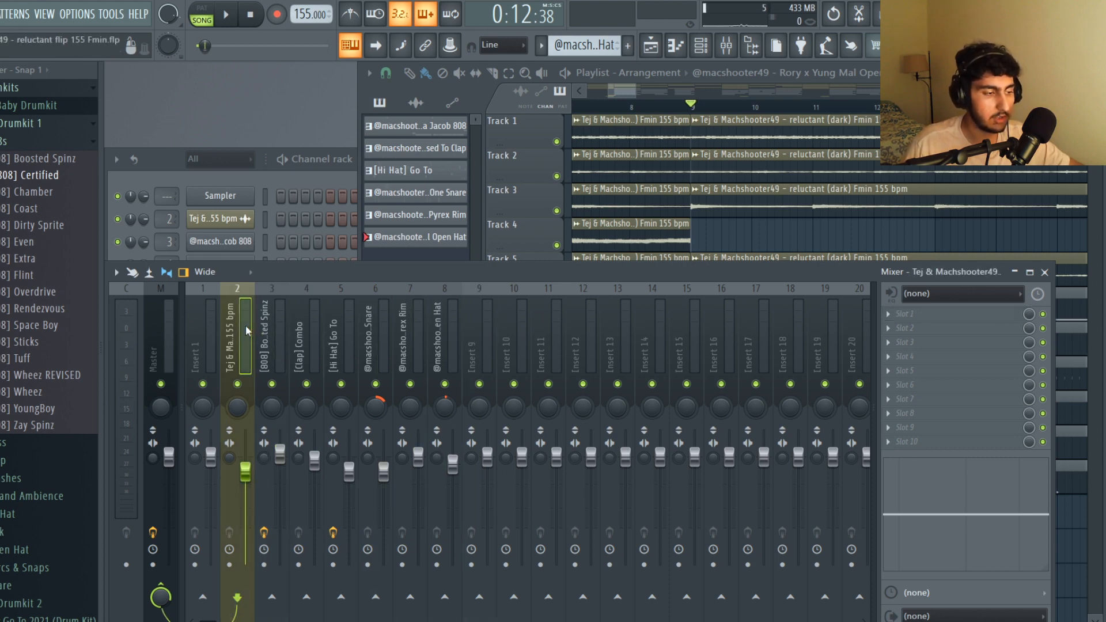
click(173, 334)
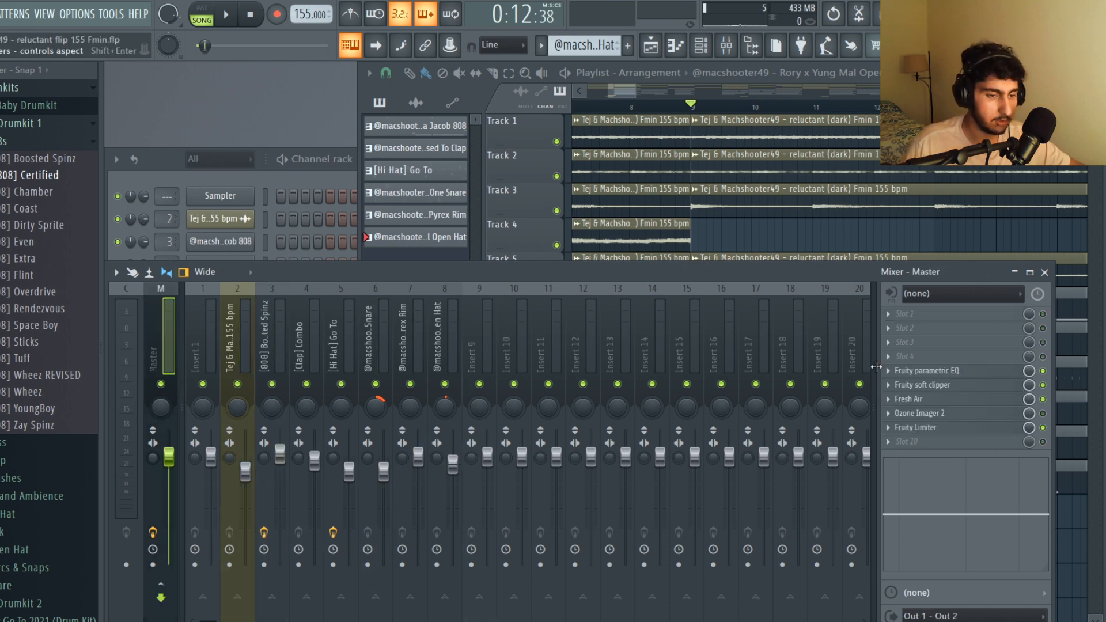
click(922, 371)
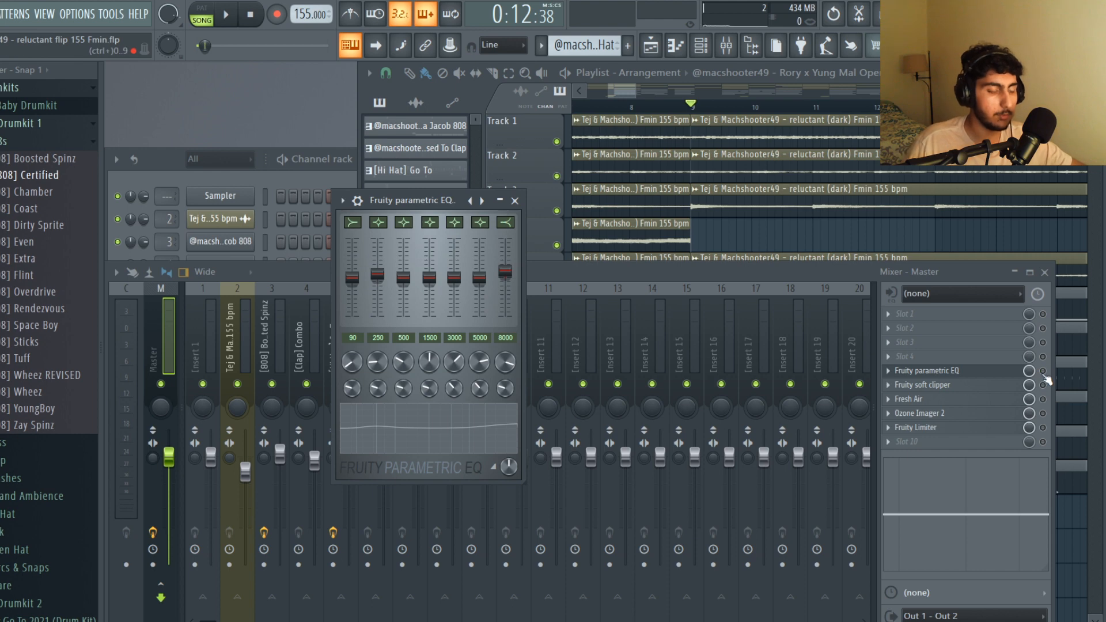
key(space)
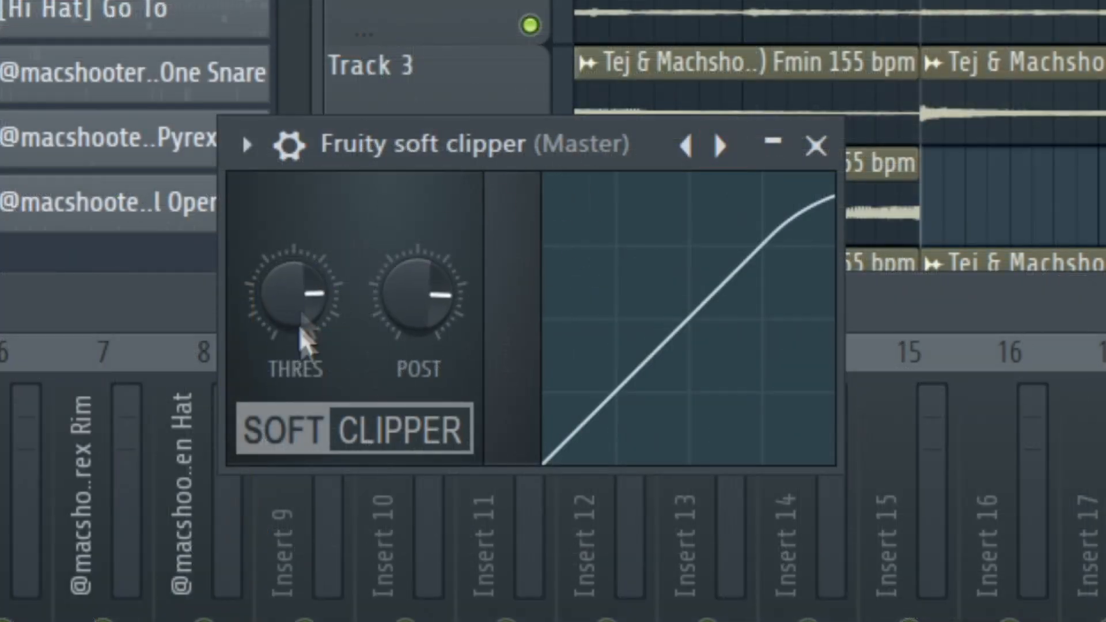
Step: Lower the threshold of the master's Fruity soft clipper and adjust its post gain
mouse_move(295, 308)
mouse_down()
mouse_move(295, 296)
mouse_move(295, 361)
mouse_move(293, 306)
mouse_up()
drag(425, 283, 425, 294)
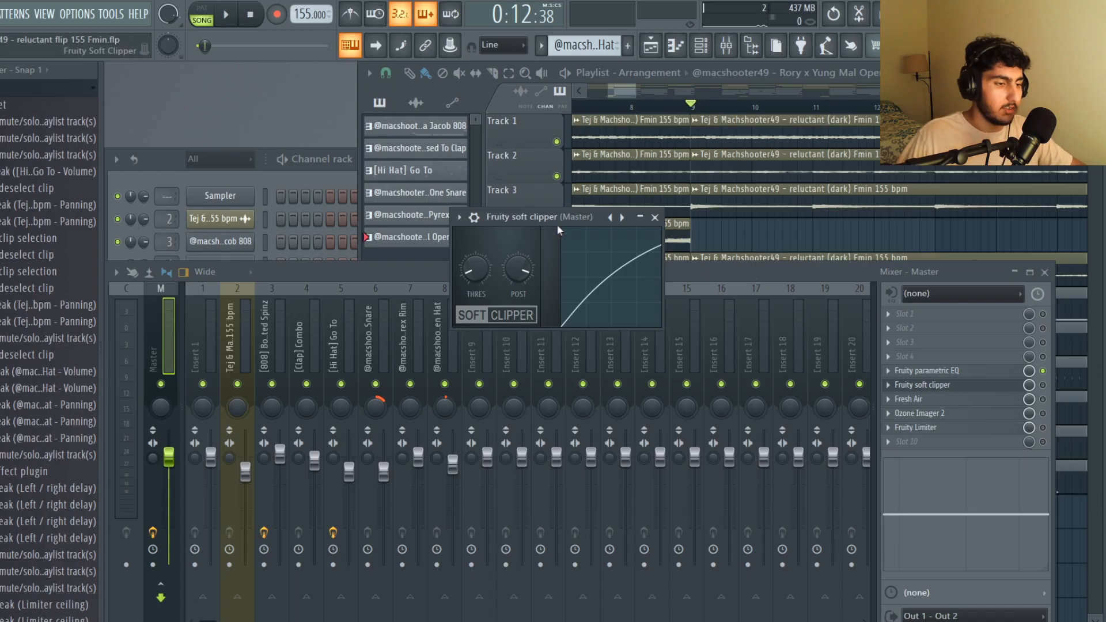
drag(555, 218, 531, 219)
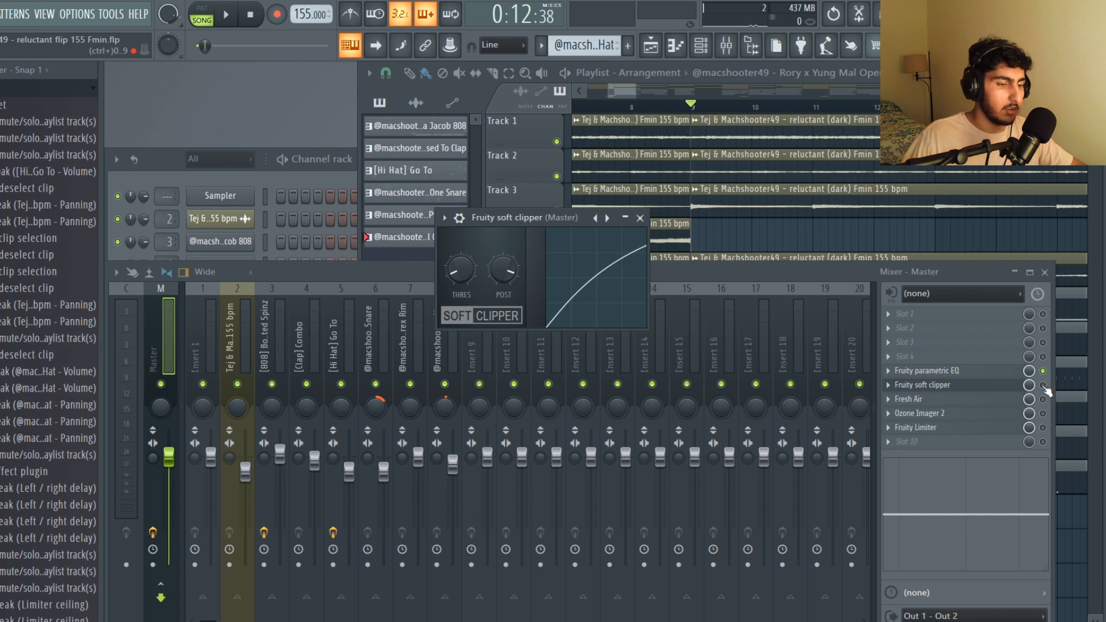
Step: Play the beat while switching the master's Fruity soft clipper on and off for comparison, leaving it enabled
key(space)
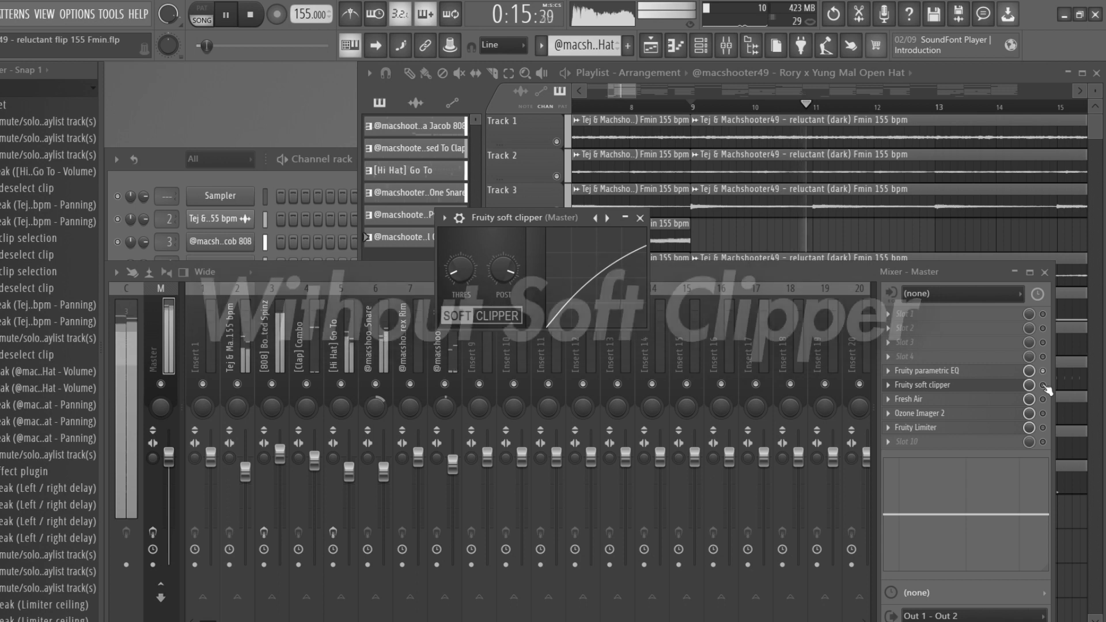
click(1043, 385)
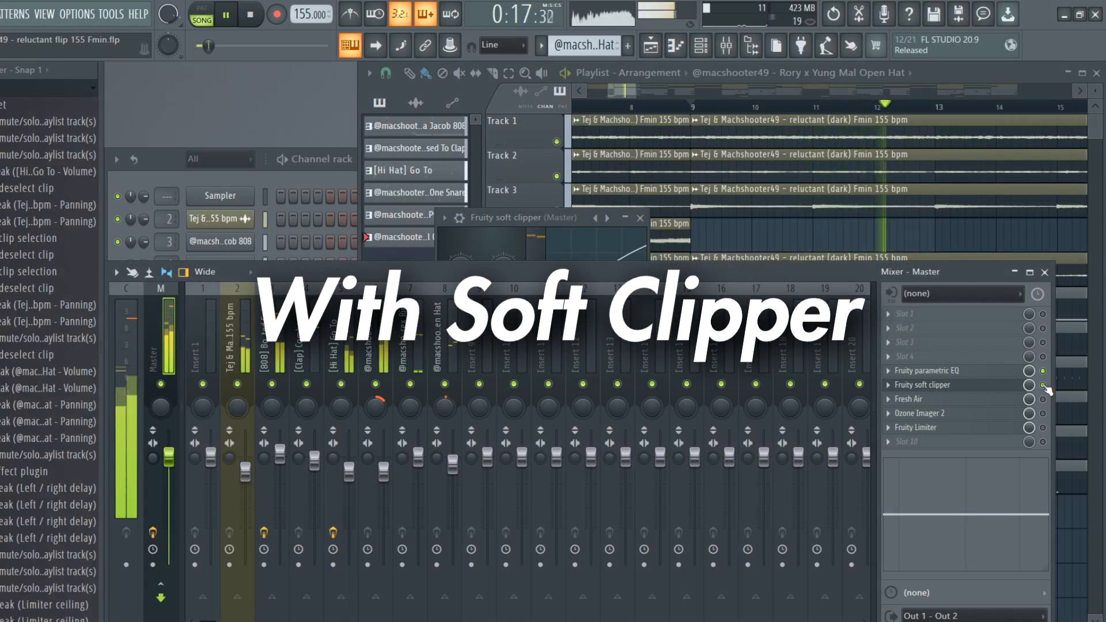
click(1043, 385)
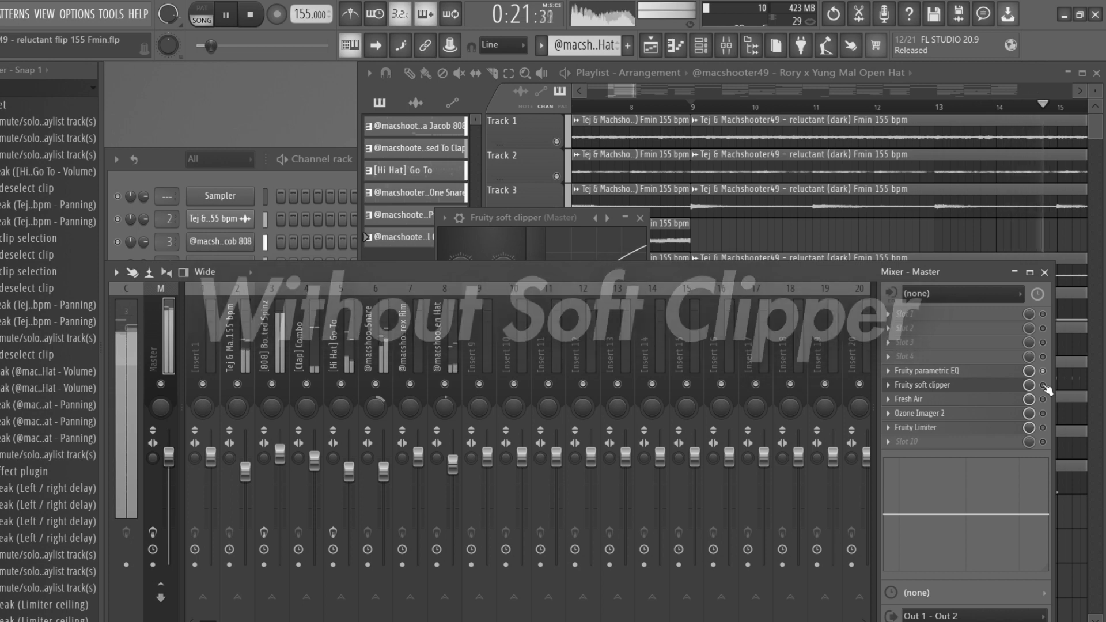
click(1043, 385)
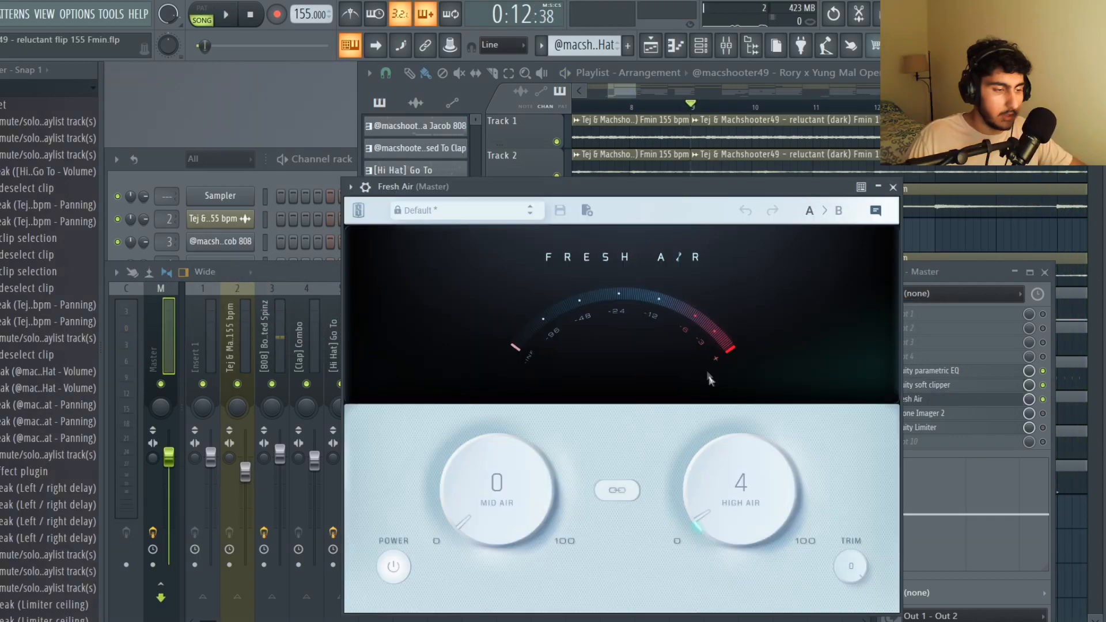
Step: Adjust Fresh Air's High Air, trying 10%, and its Mid Air, and re-enable the effect on the master
drag(603, 184, 572, 104)
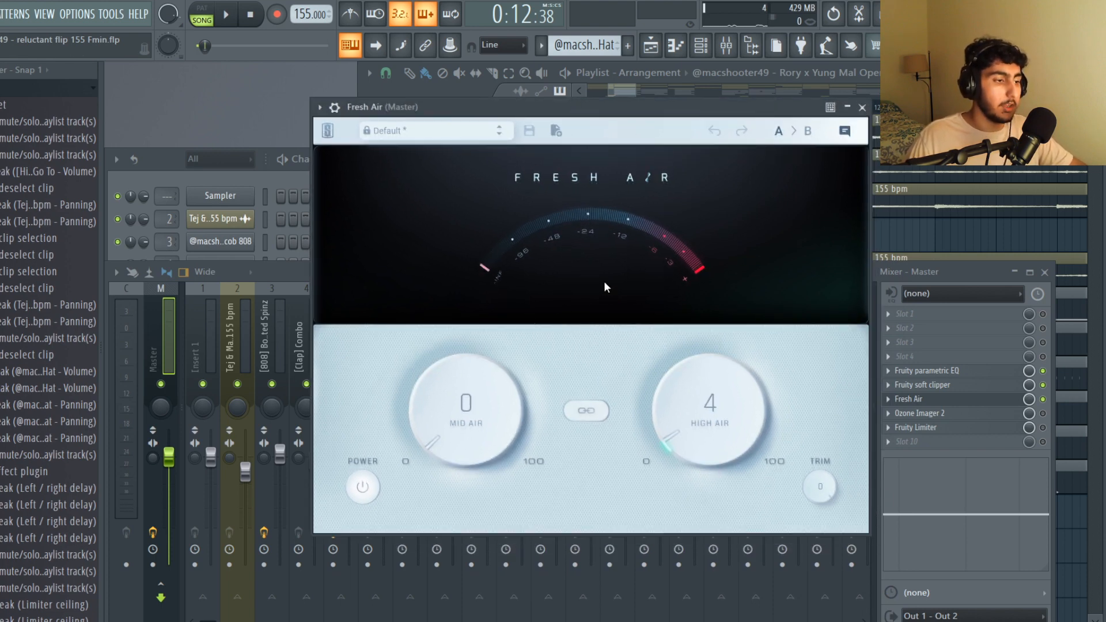
mouse_move(654, 261)
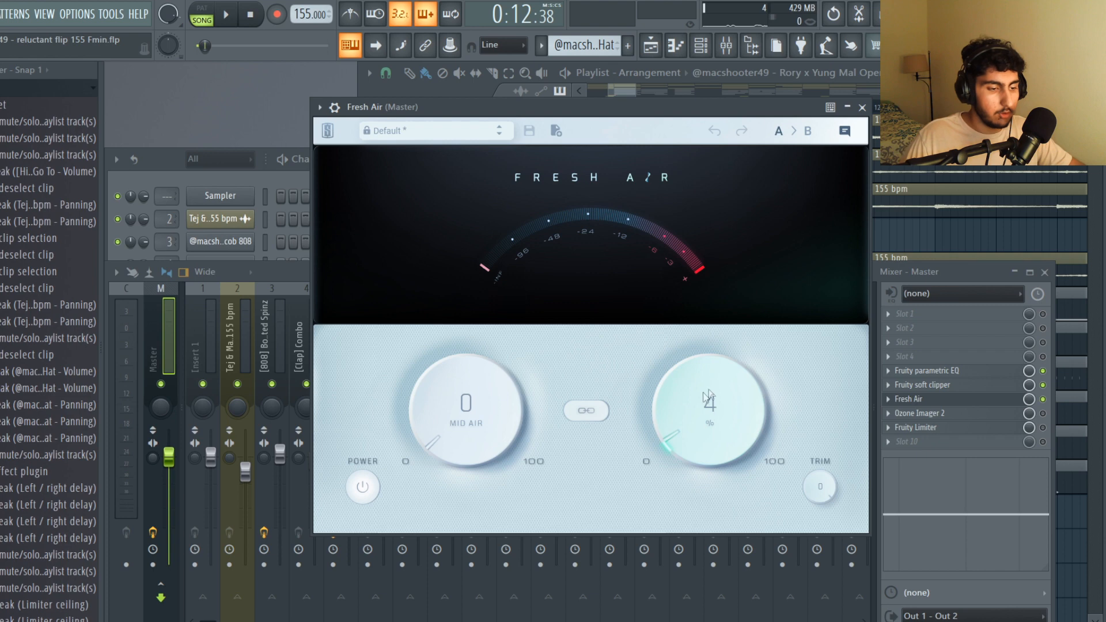
mouse_move(691, 403)
mouse_down()
mouse_move(689, 387)
mouse_move(691, 397)
mouse_up()
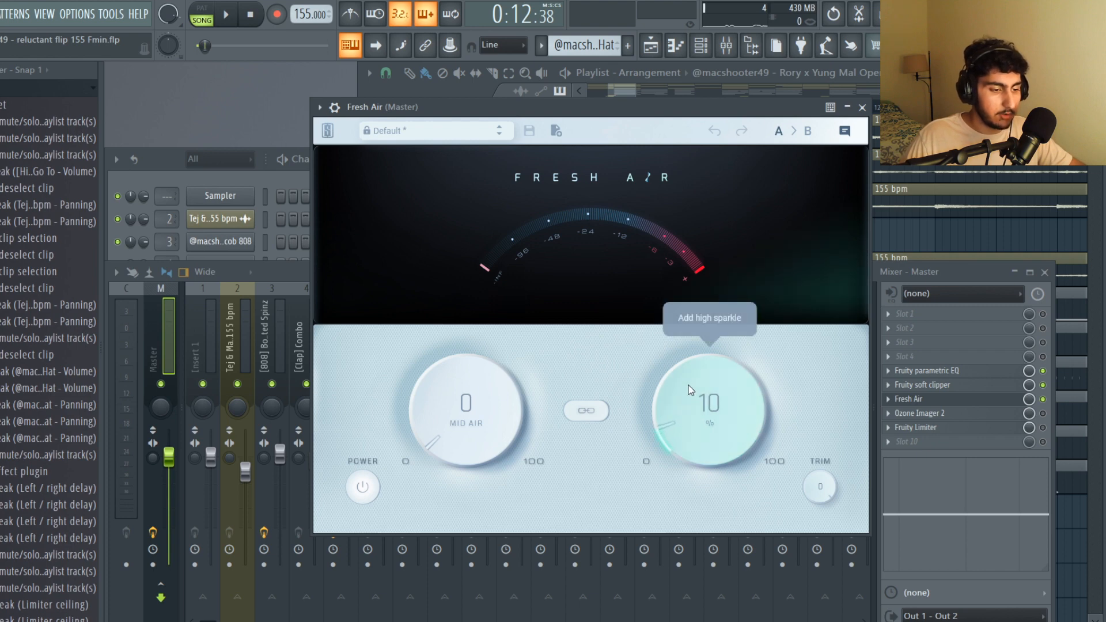
drag(450, 418, 448, 412)
drag(734, 382, 735, 392)
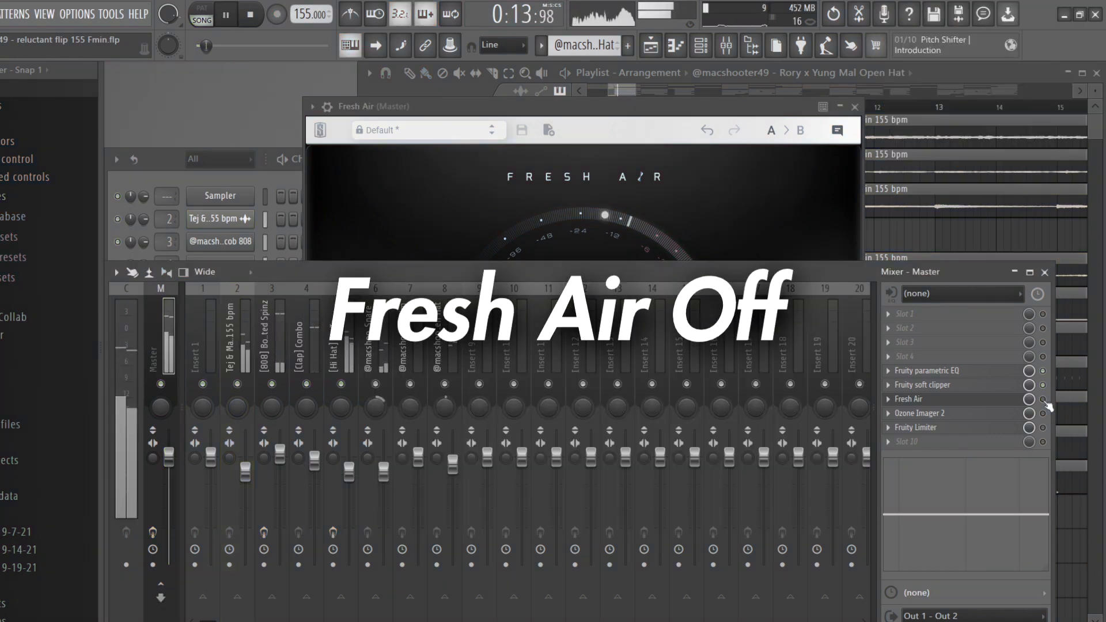
click(1043, 400)
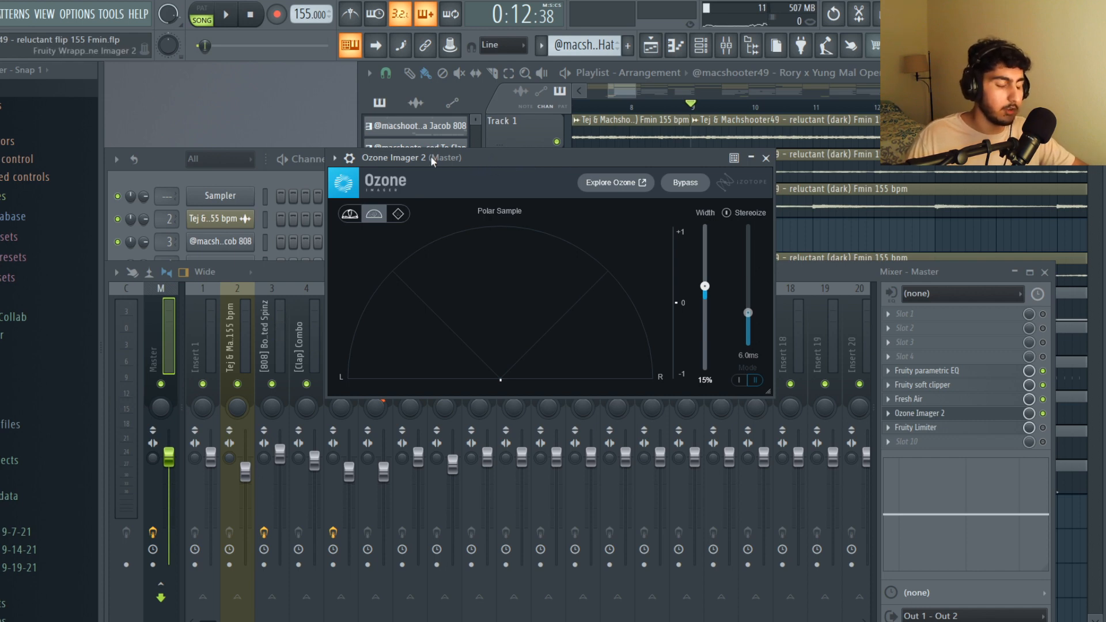
Step: Enable Stereoize in Ozone Imager 2 on the master and lower its amount
drag(431, 158, 432, 163)
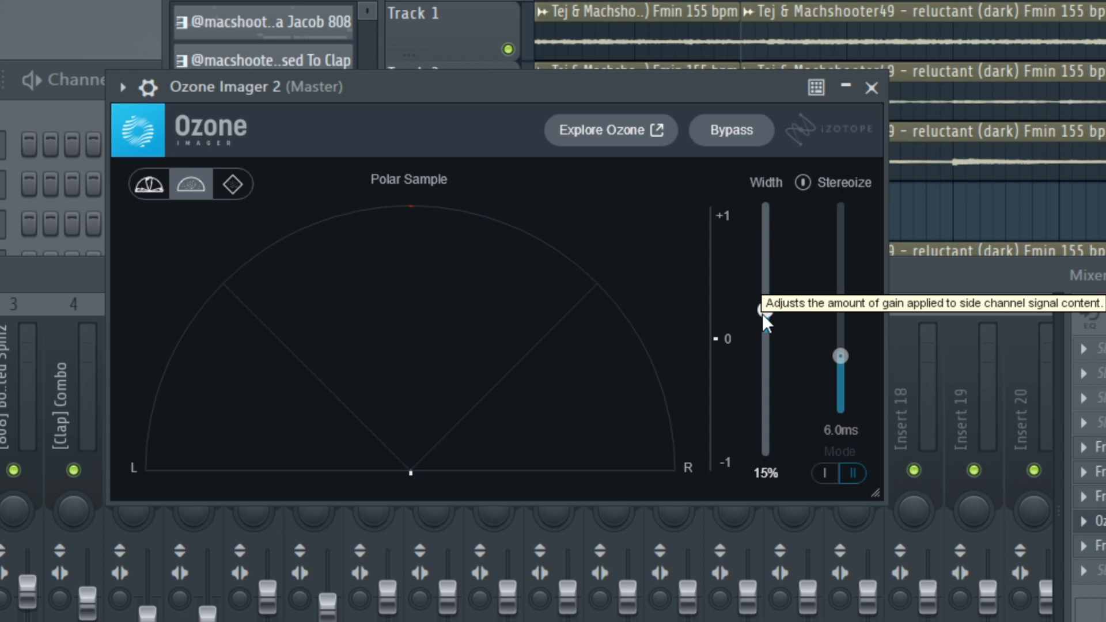
click(855, 178)
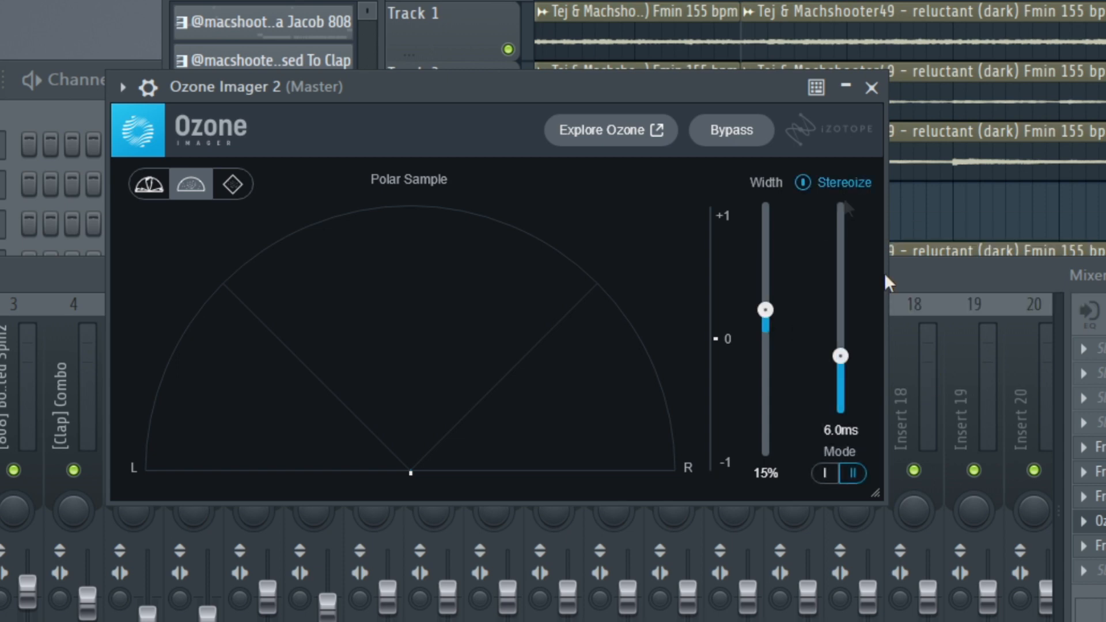
mouse_move(840, 359)
mouse_down()
mouse_move(839, 389)
mouse_move(839, 373)
mouse_move(851, 387)
mouse_move(848, 371)
mouse_up()
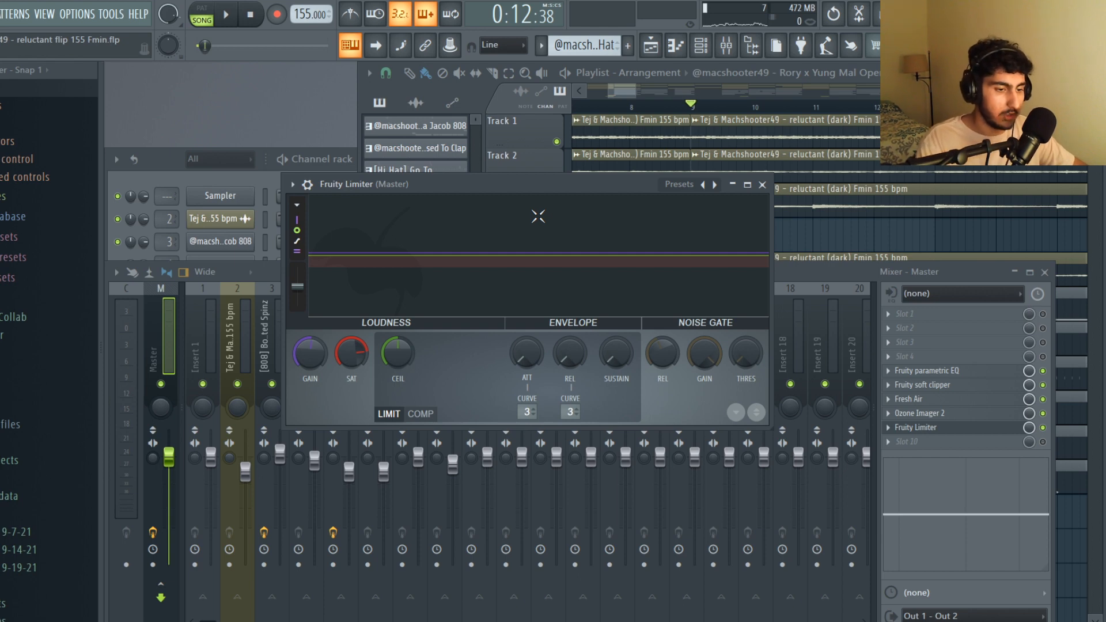
Step: Compare the beat without and with the master's Fruity Limiter during playback, leaving the limiter enabled and its display open
drag(536, 185, 548, 183)
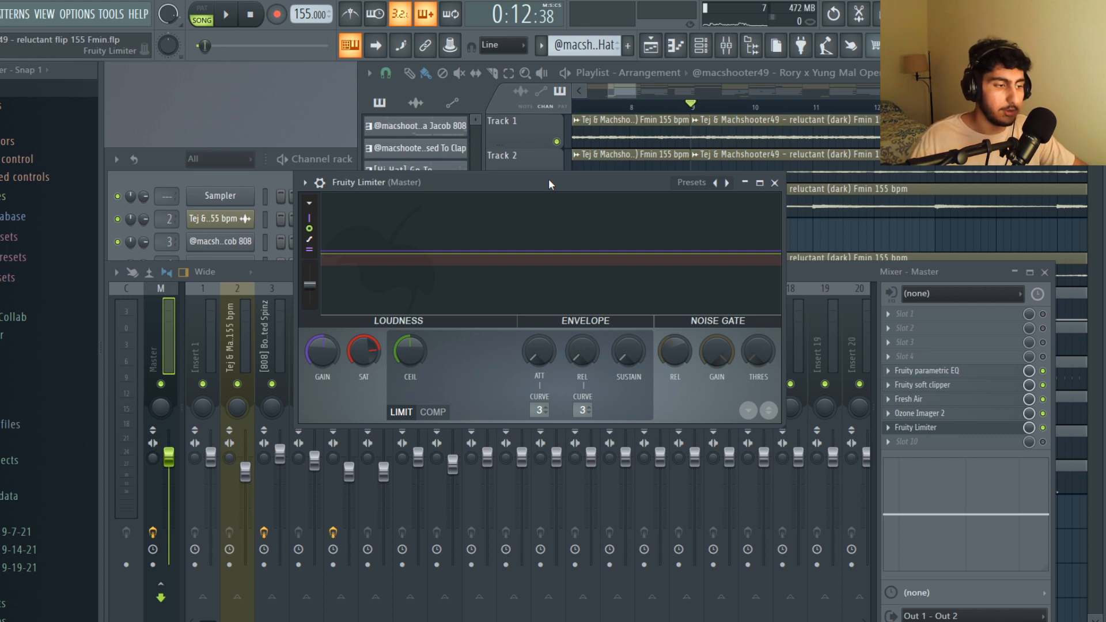
drag(547, 182, 551, 167)
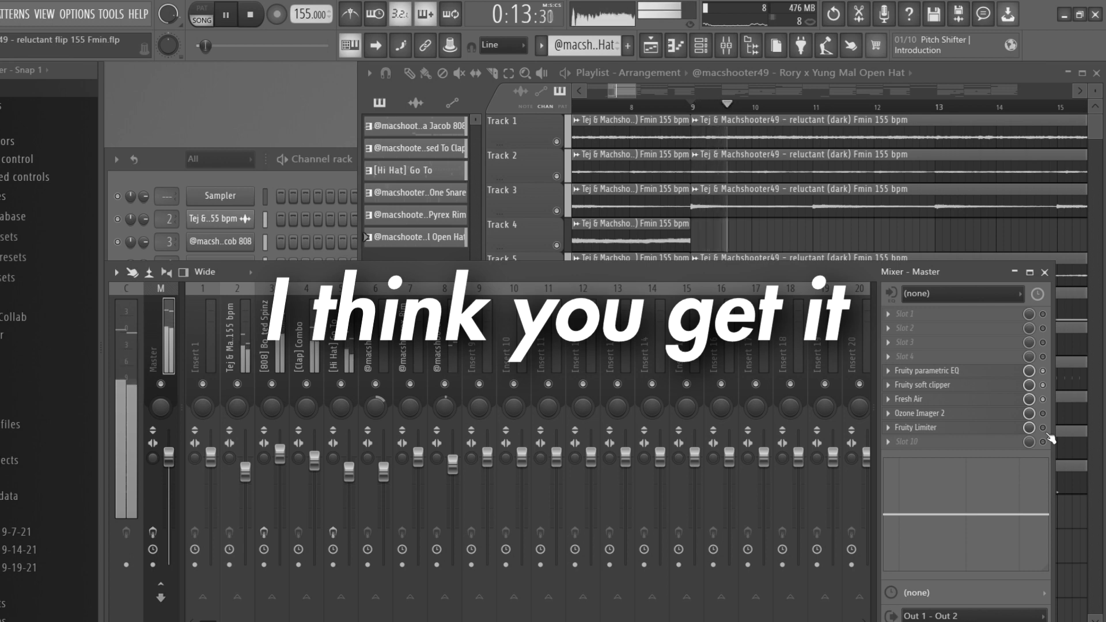
click(1046, 432)
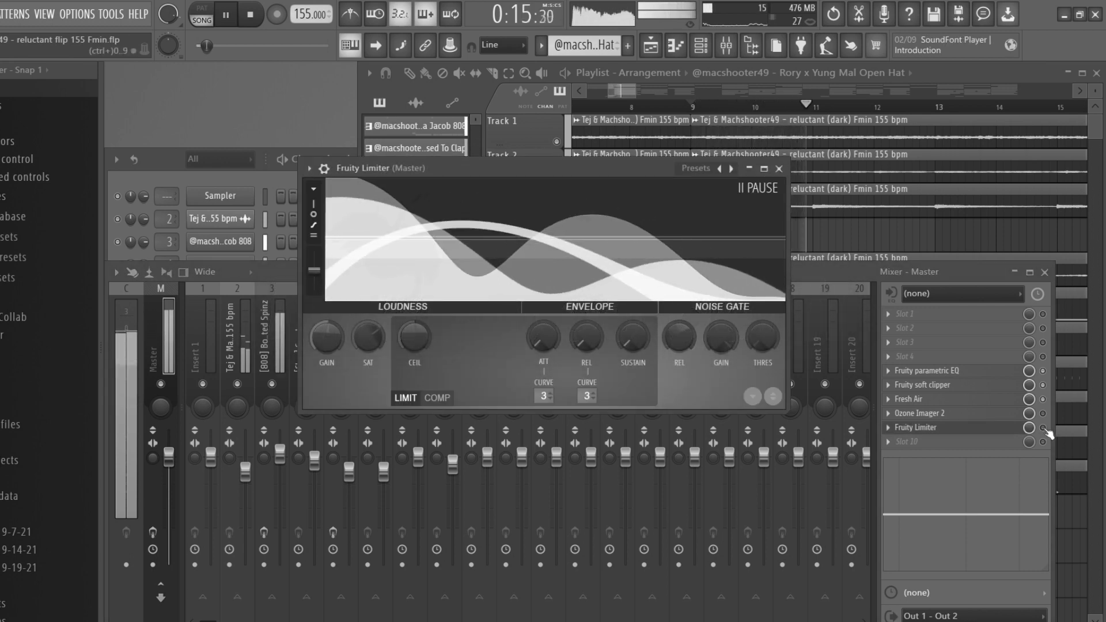
click(944, 353)
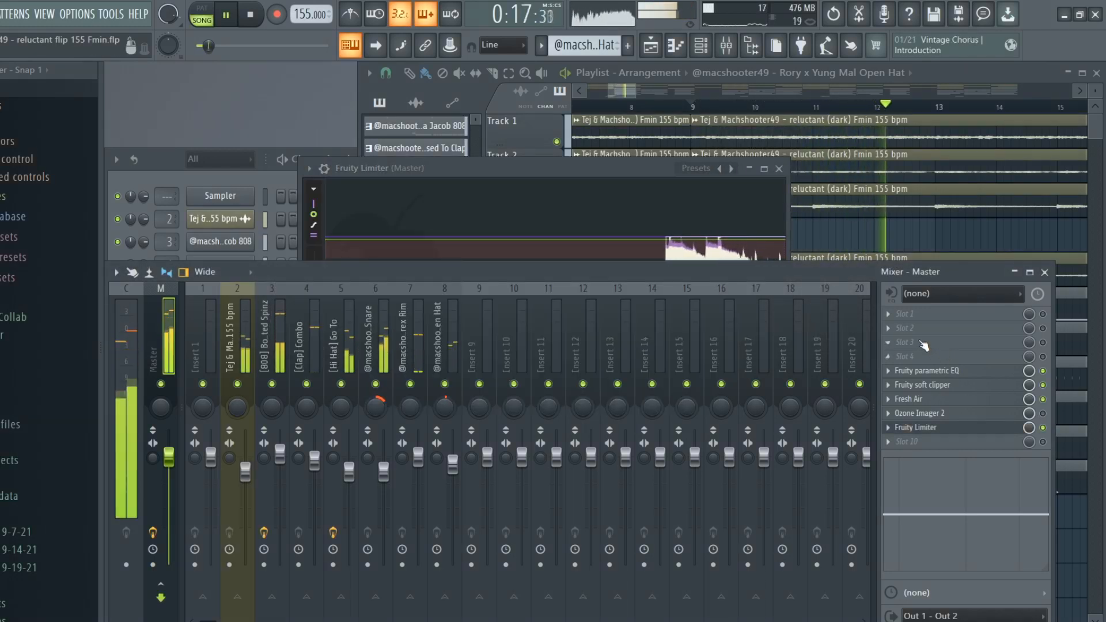
click(599, 167)
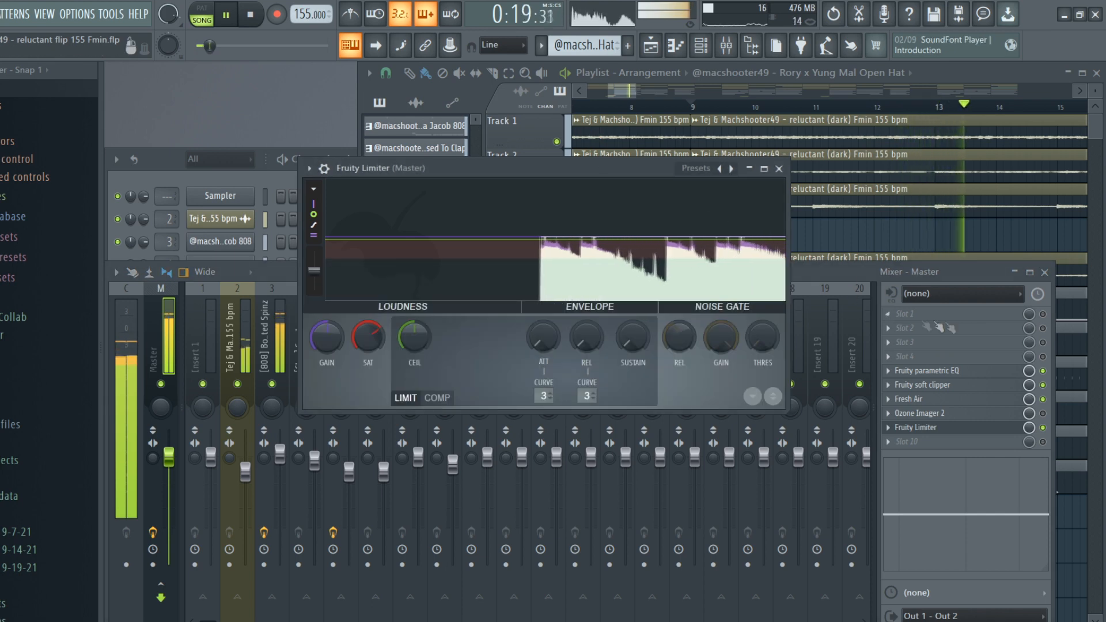